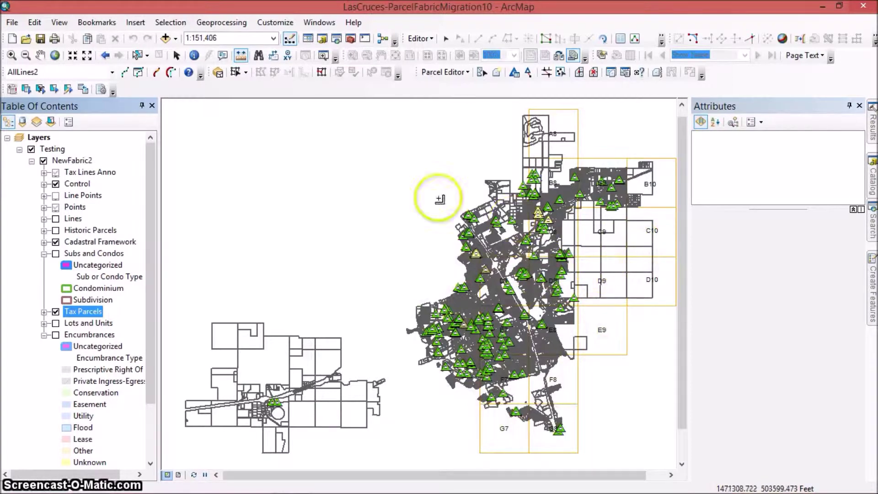
- Zoom in on the central parcels and select the square grid tile rather than the parcel
click(11, 56)
click(564, 317)
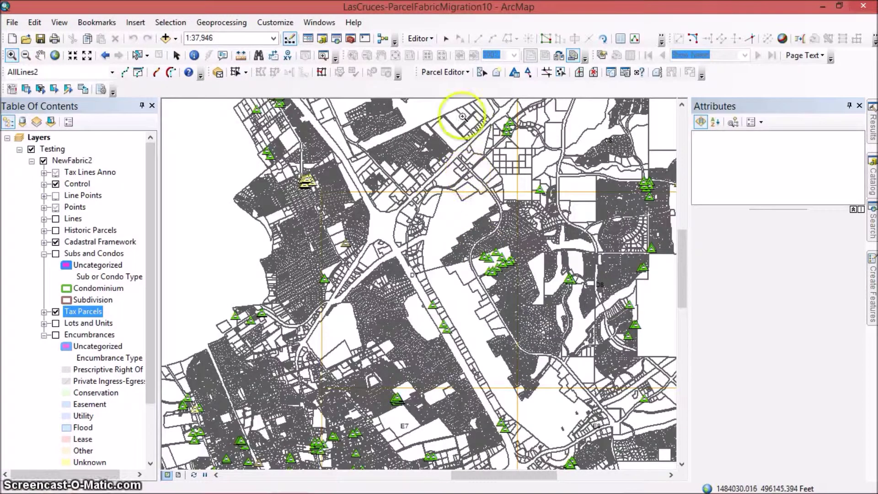
click(447, 39)
click(444, 282)
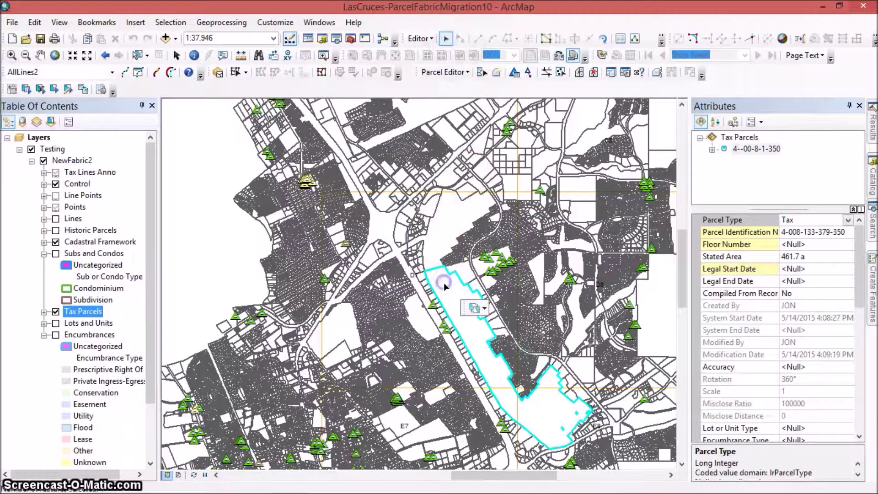
click(477, 308)
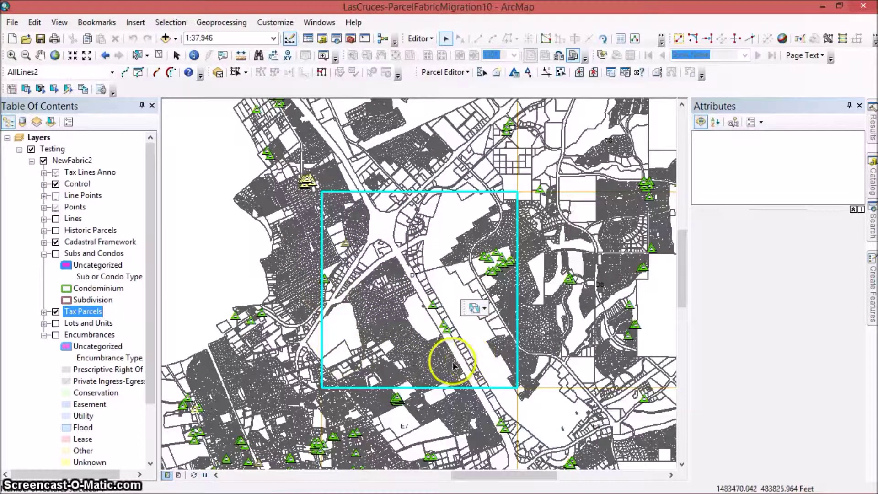
- Select Tax Parcels whose centroids lie inside the selected GridIndexFeatures5 tile
click(164, 29)
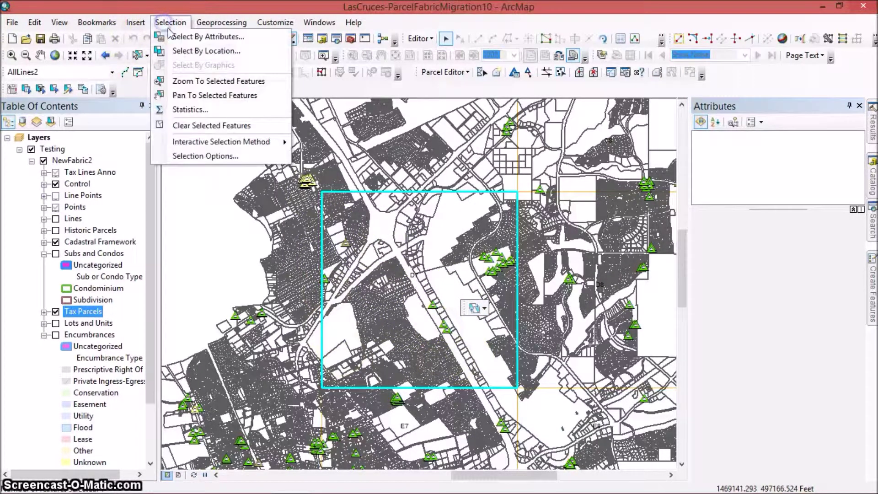
click(179, 51)
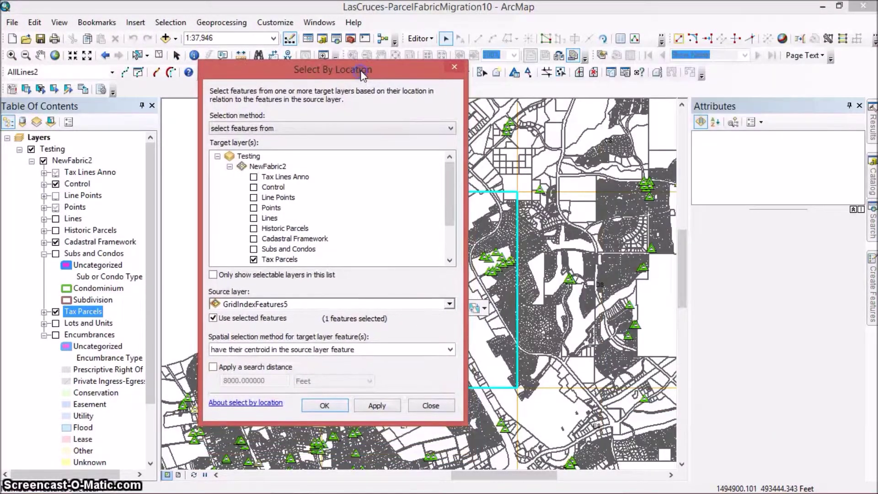
click(376, 405)
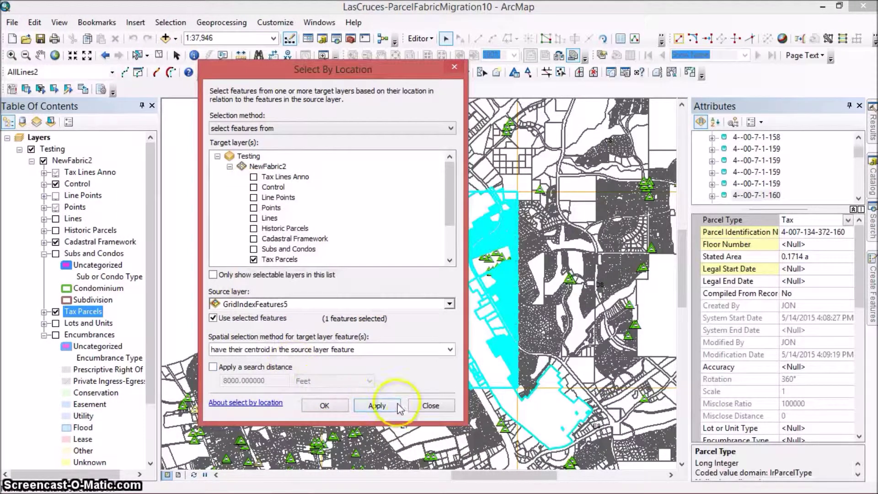
click(417, 407)
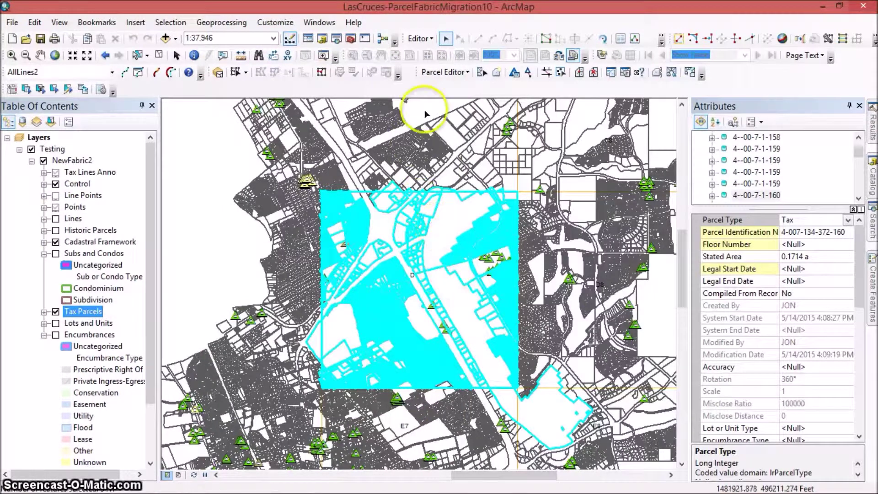
- Start Merge Courses on the selected parcels, accepting the over-100-parcels warning and confirming the settings
click(482, 73)
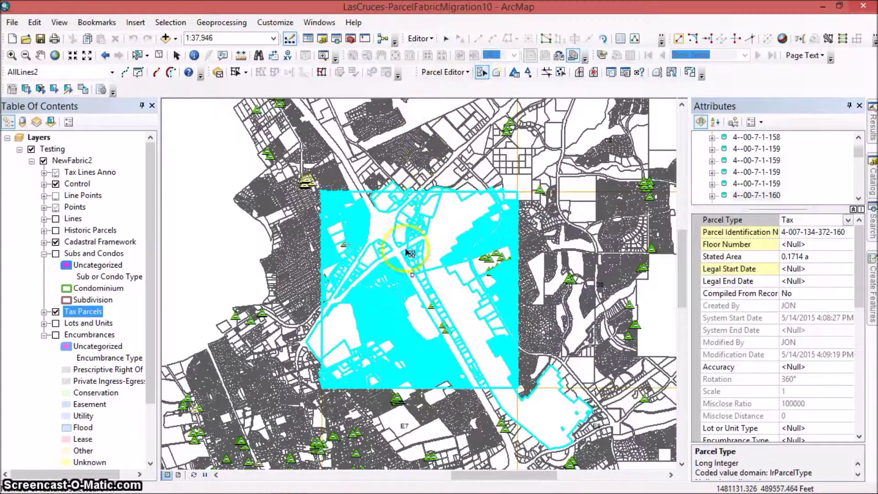
right_click(403, 282)
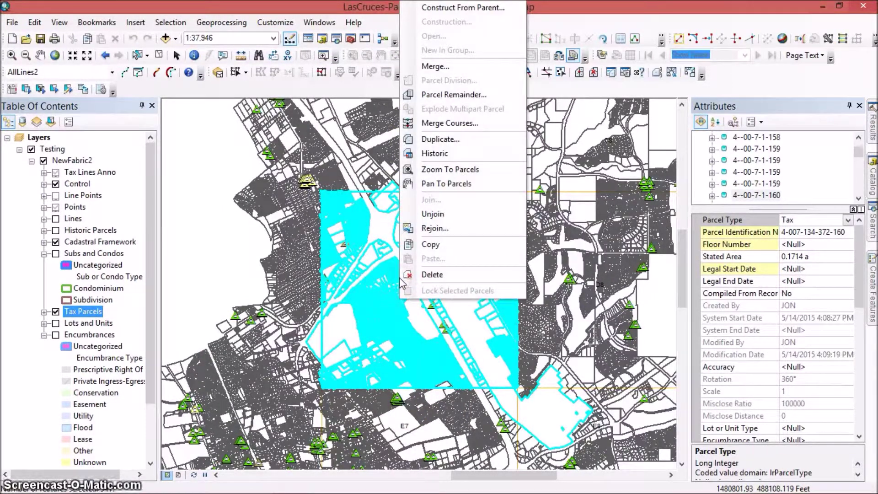
click(449, 124)
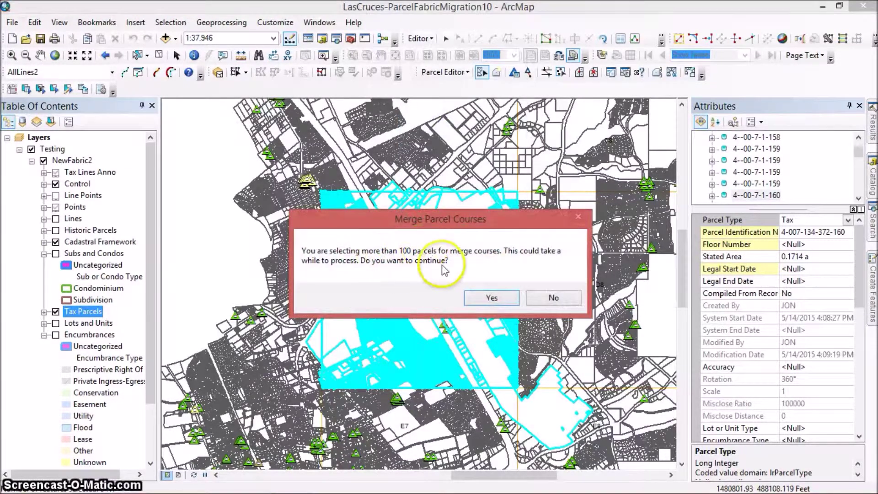
click(480, 303)
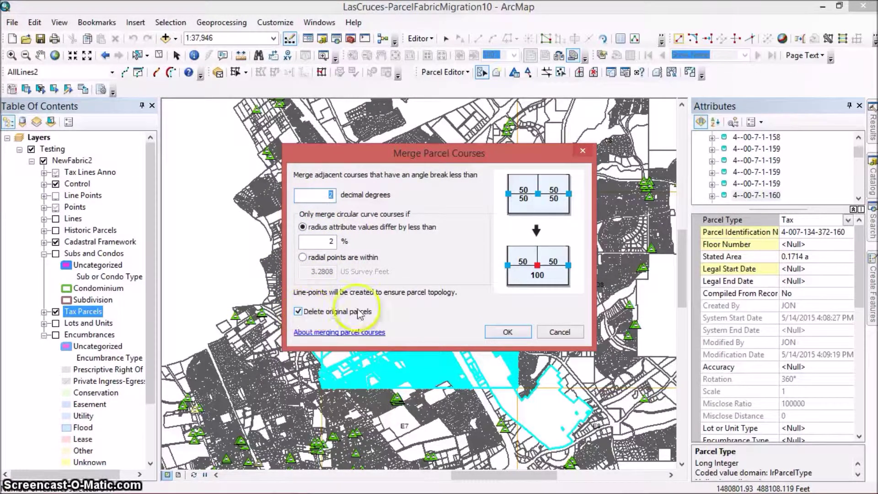
click(499, 333)
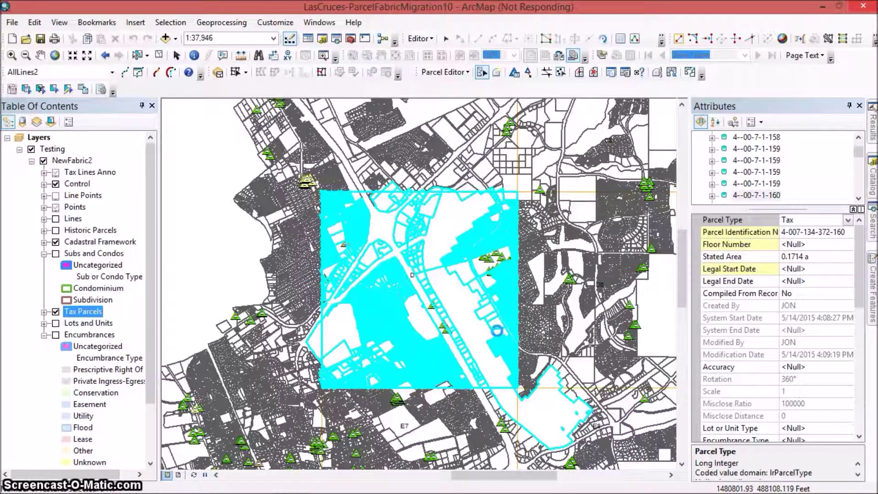
- Confirm the Merge Parcel Courses dialog with OK and let the merge progress run
click(397, 272)
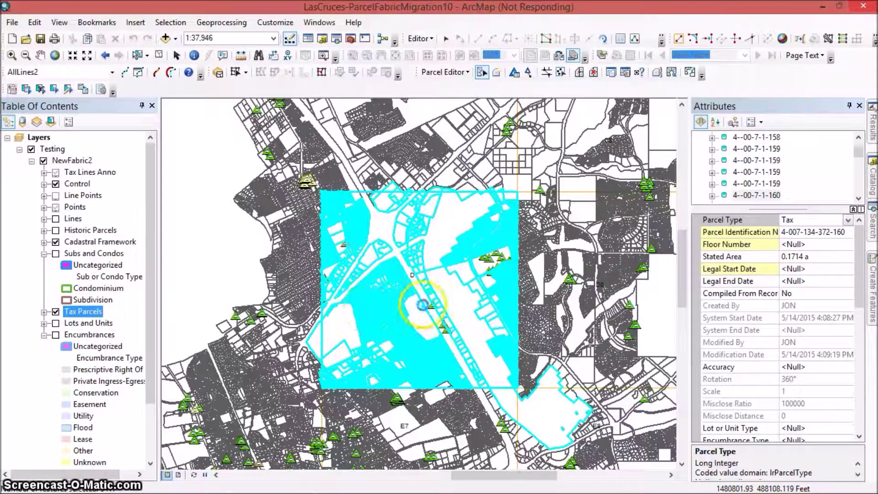